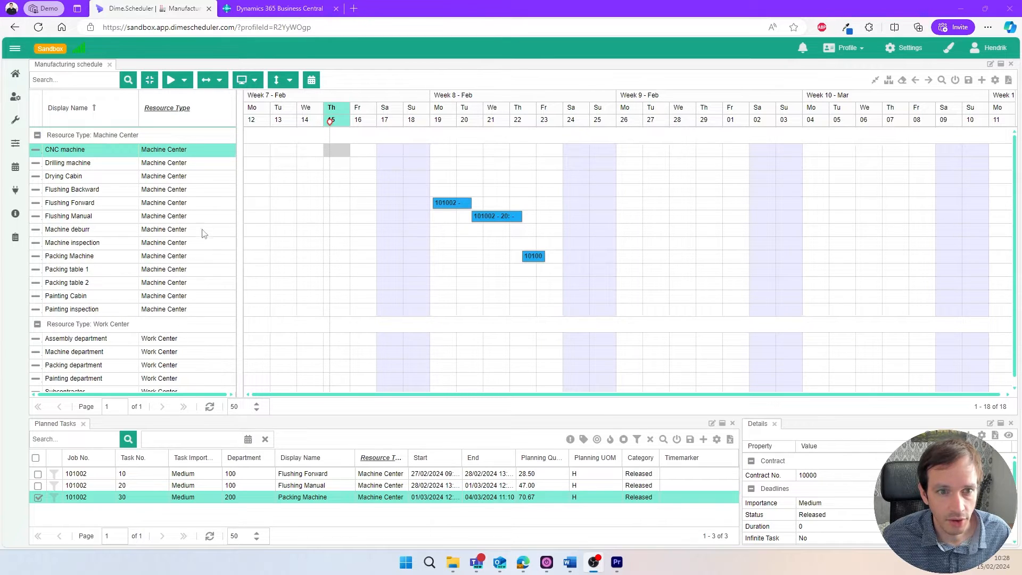
Step: Inspect the filter on the Resource Type column of the manufacturing schedule
click(230, 109)
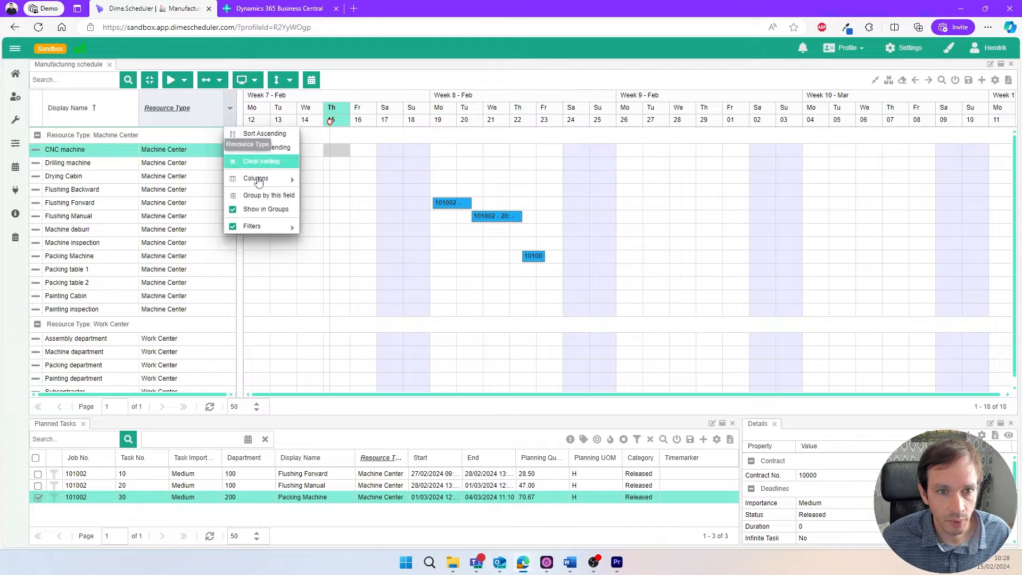
mouse_move(264, 227)
click(369, 228)
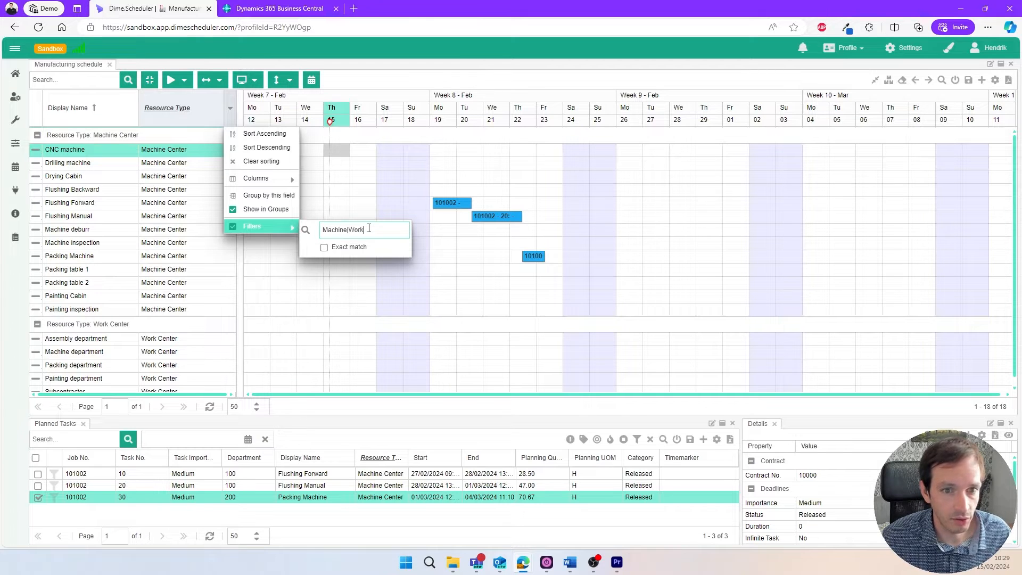
click(239, 120)
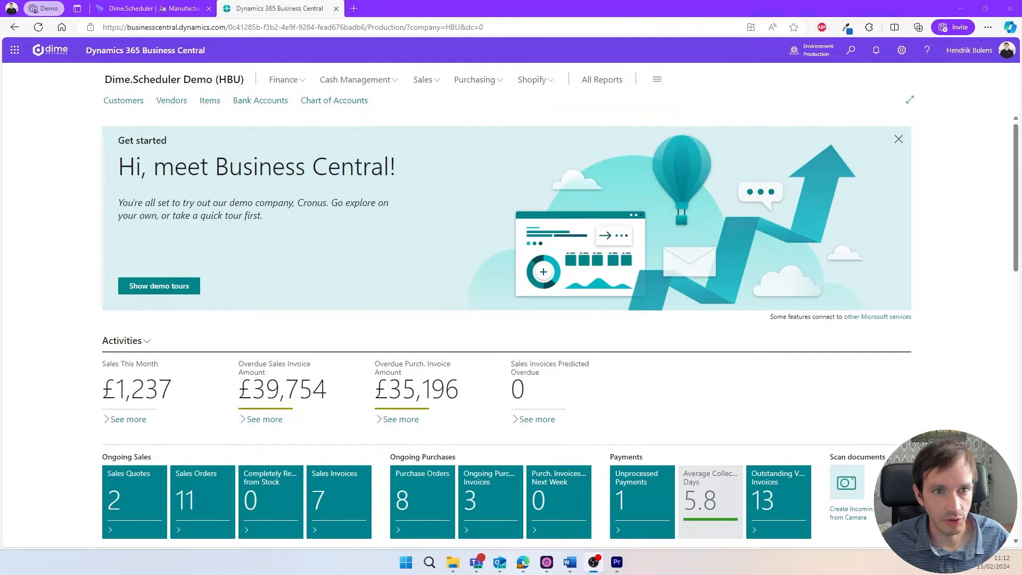
Step: In Business Central, search for "planned prod", open the Planned Production Orders list and create a new order
click(60, 233)
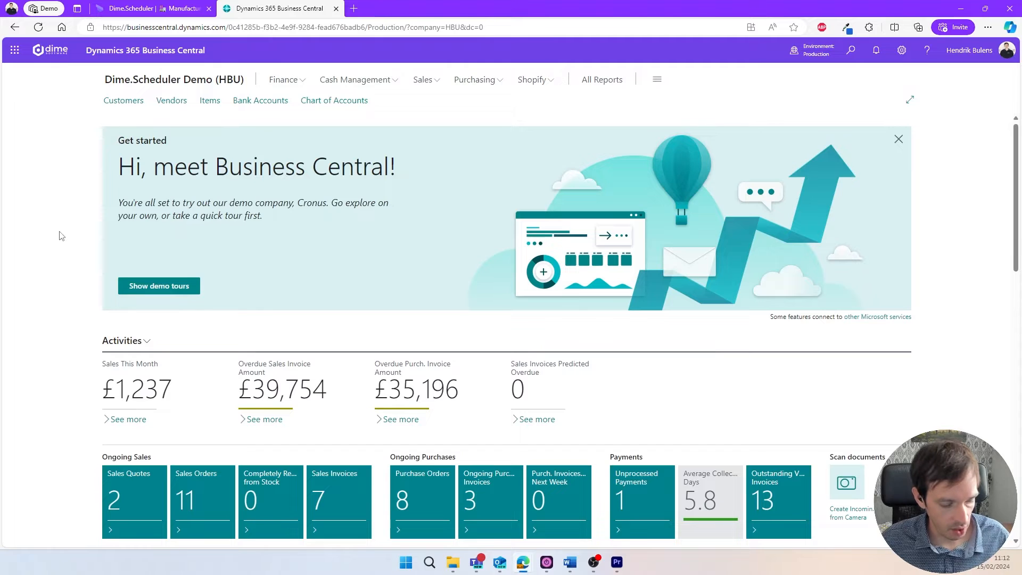
key(alt+q)
text(planned prod)
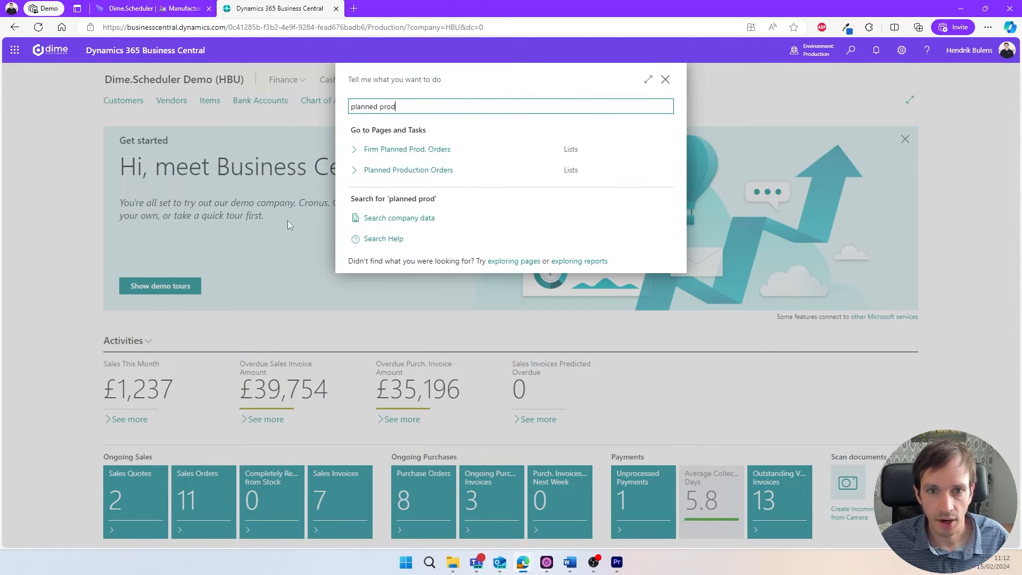
click(369, 179)
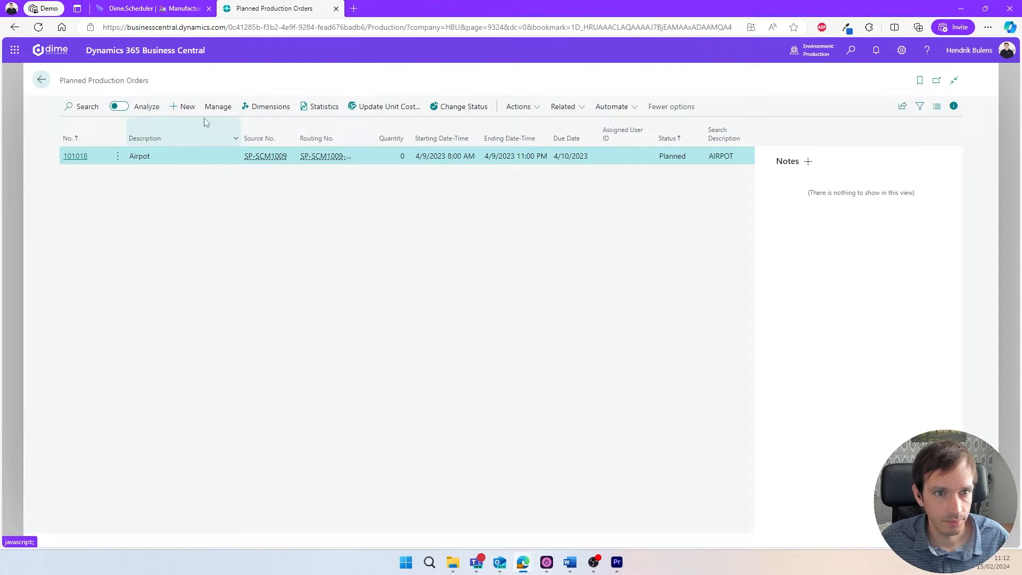
click(193, 108)
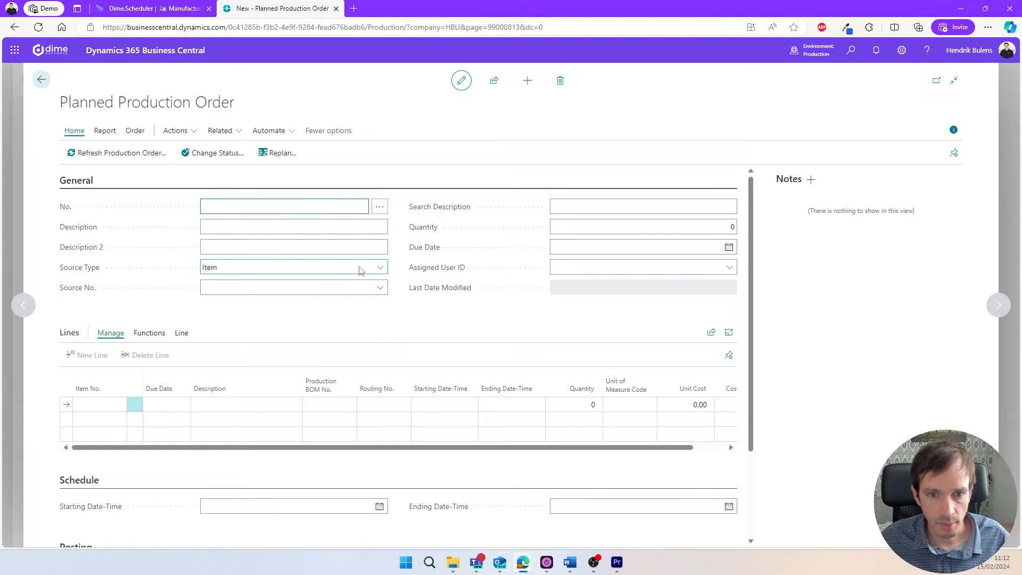
Step: Set the new order's source number to item SP-SCM1009 (Airpot) and its quantity to 50
click(374, 287)
scroll(329, 342, down, 6)
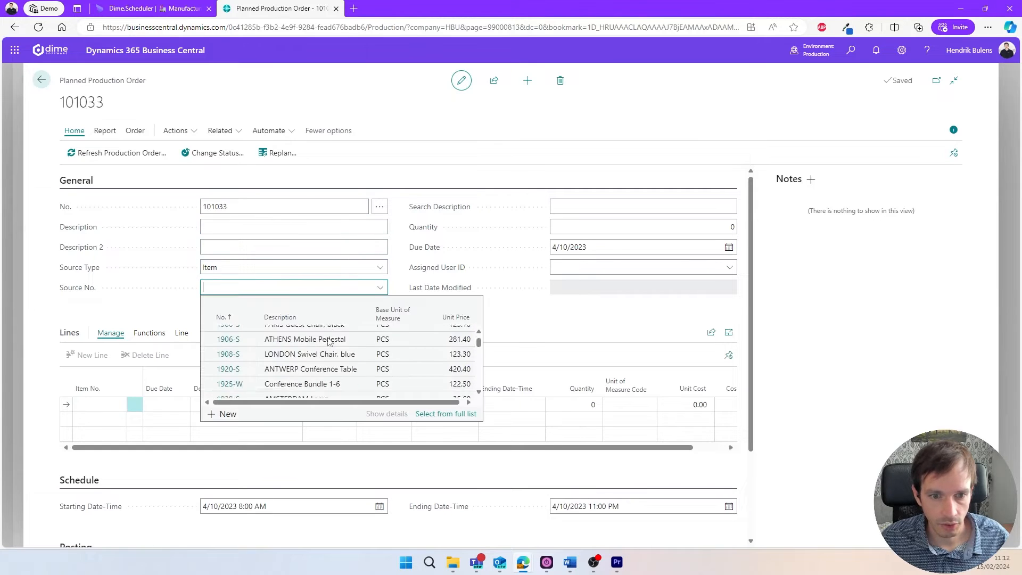
scroll(329, 343, down, 10)
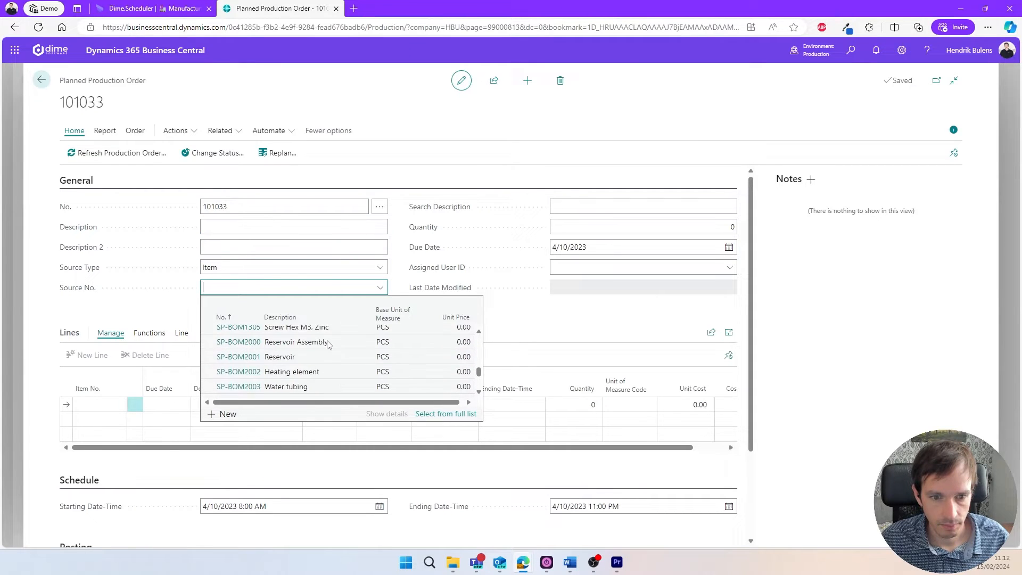
click(263, 376)
click(555, 228)
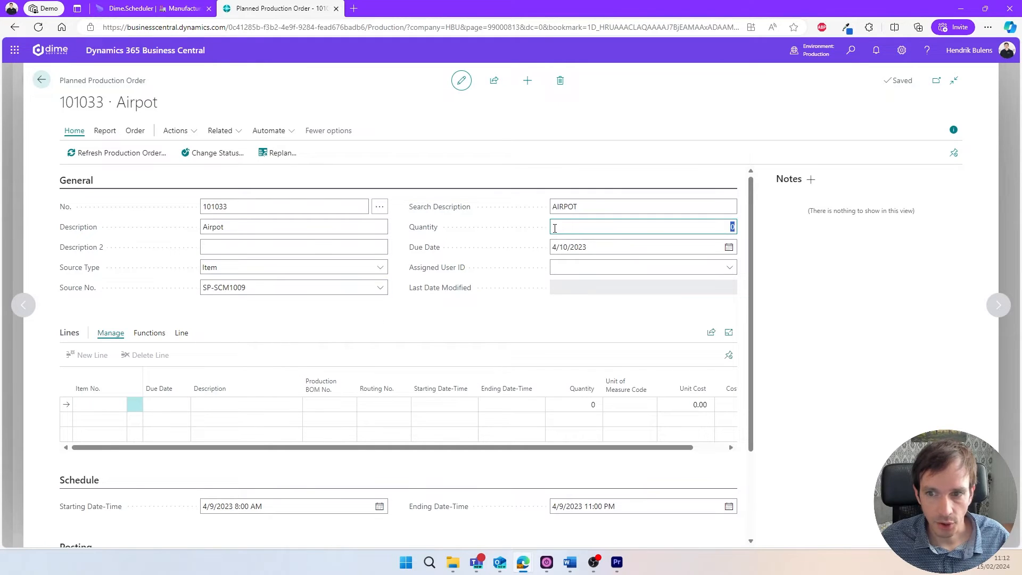
text(5)
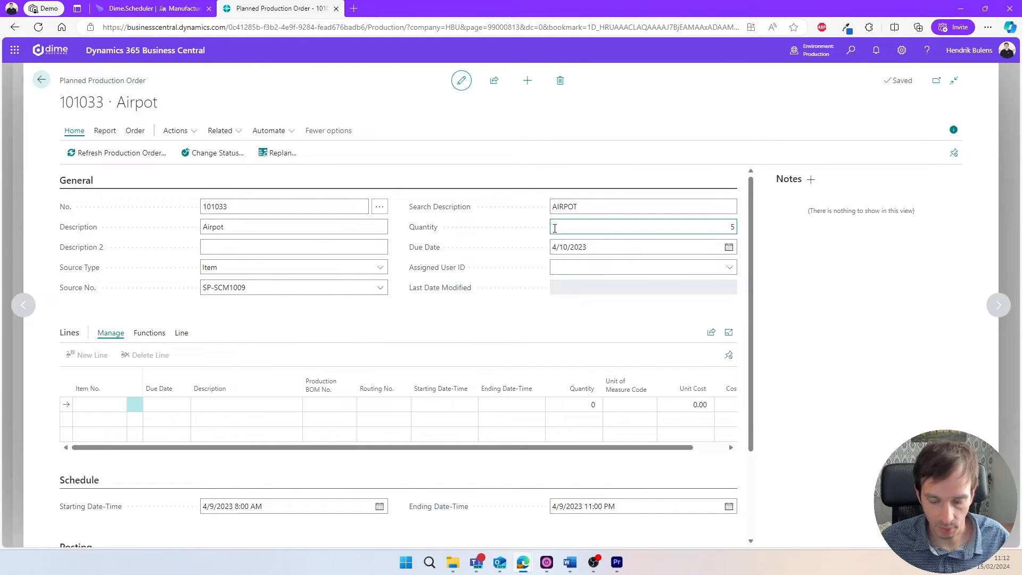
text(0)
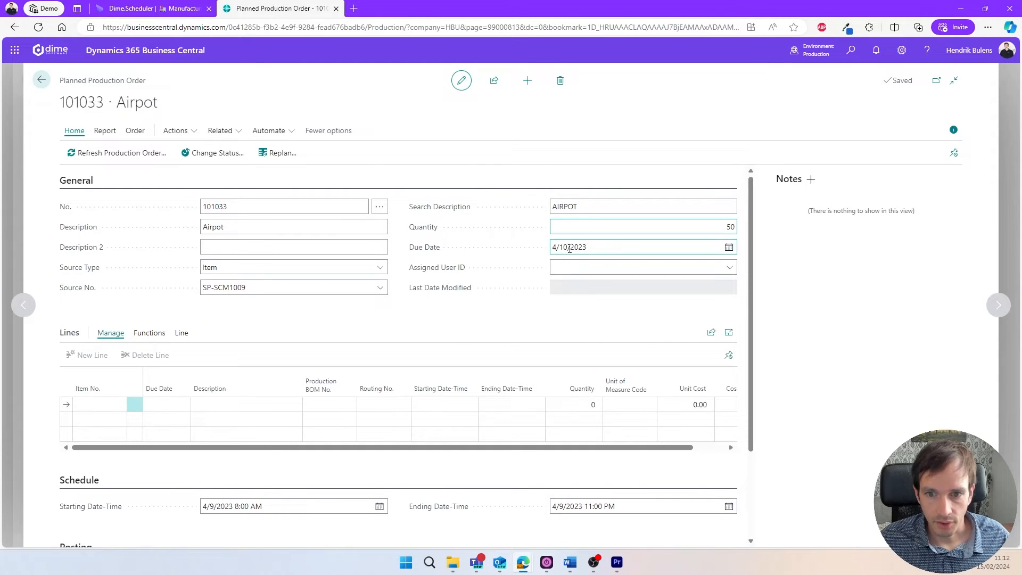
Step: Check the schedule in Dime.Scheduler and, back in Business Central, set the order's due date to 3/1/2024
click(148, 8)
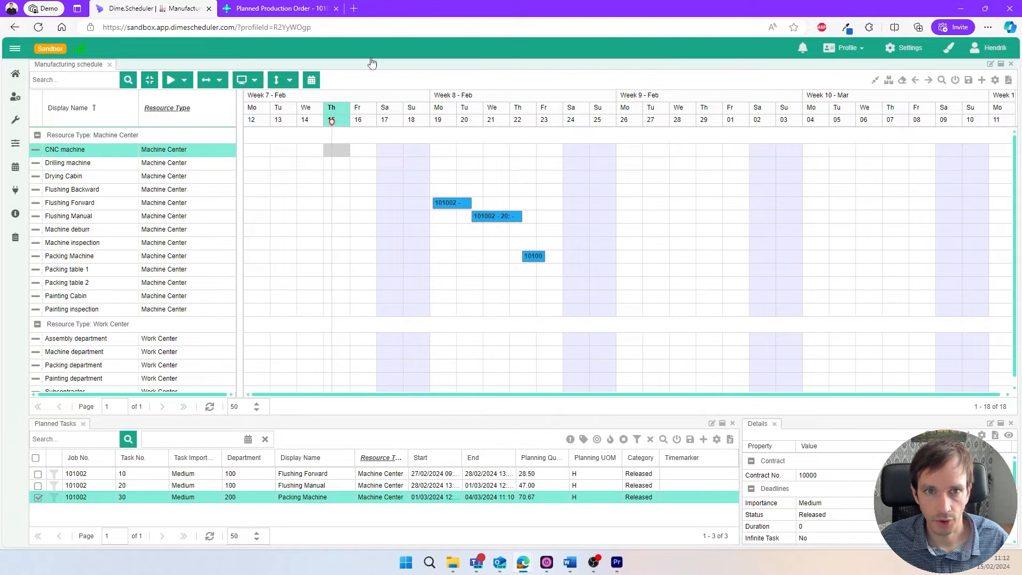
click(286, 8)
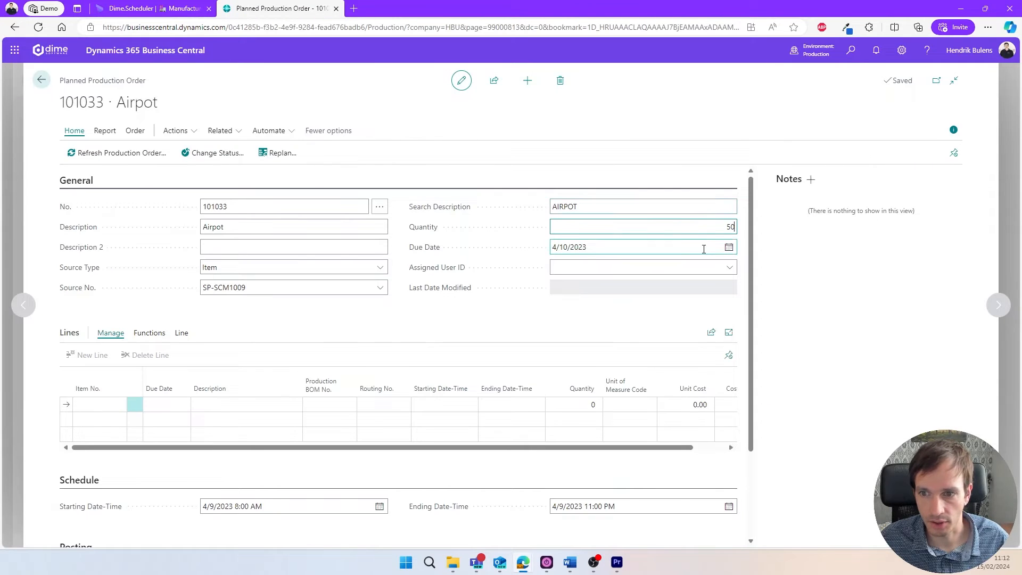
click(728, 248)
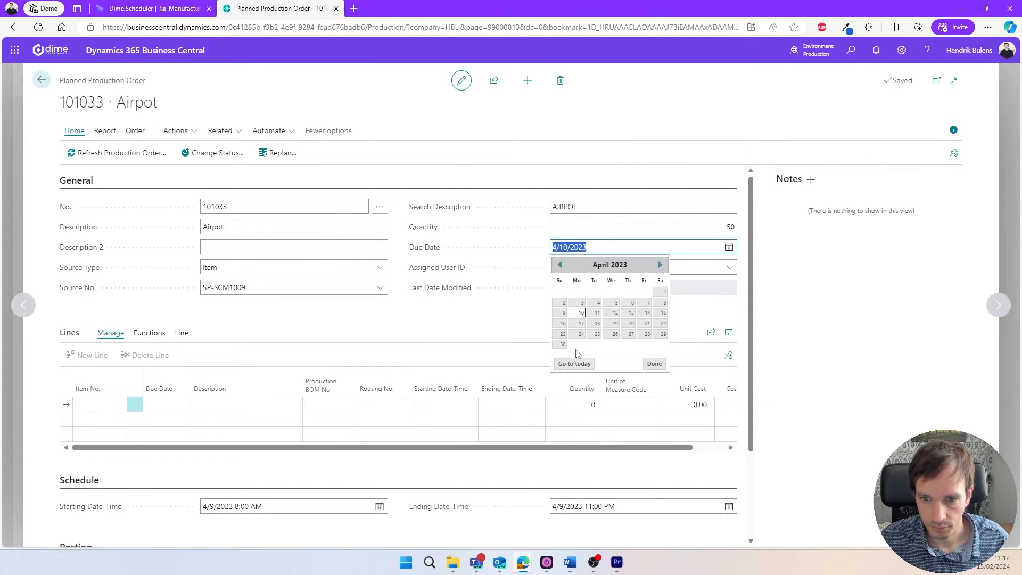
click(575, 355)
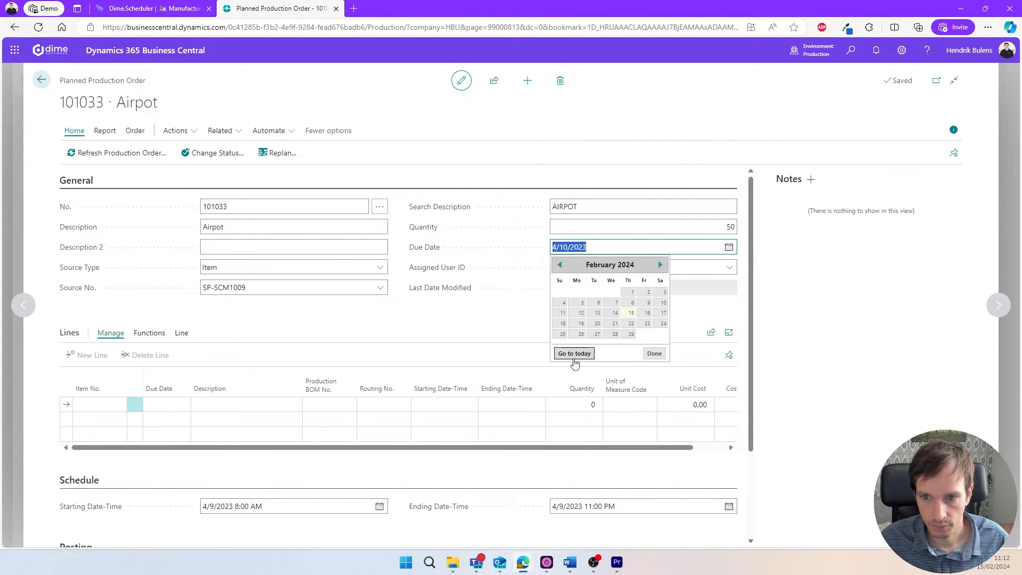
click(661, 264)
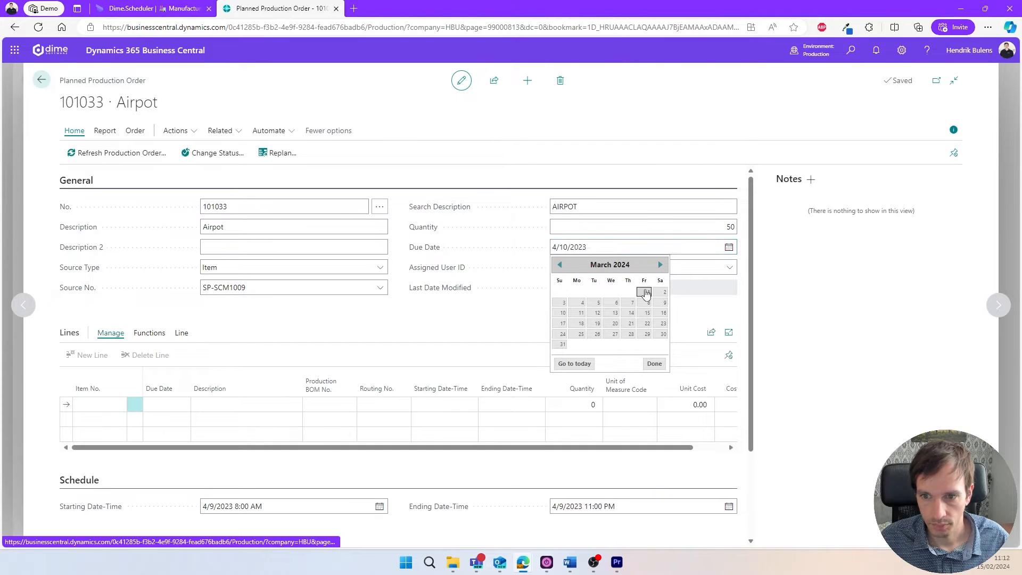
click(645, 293)
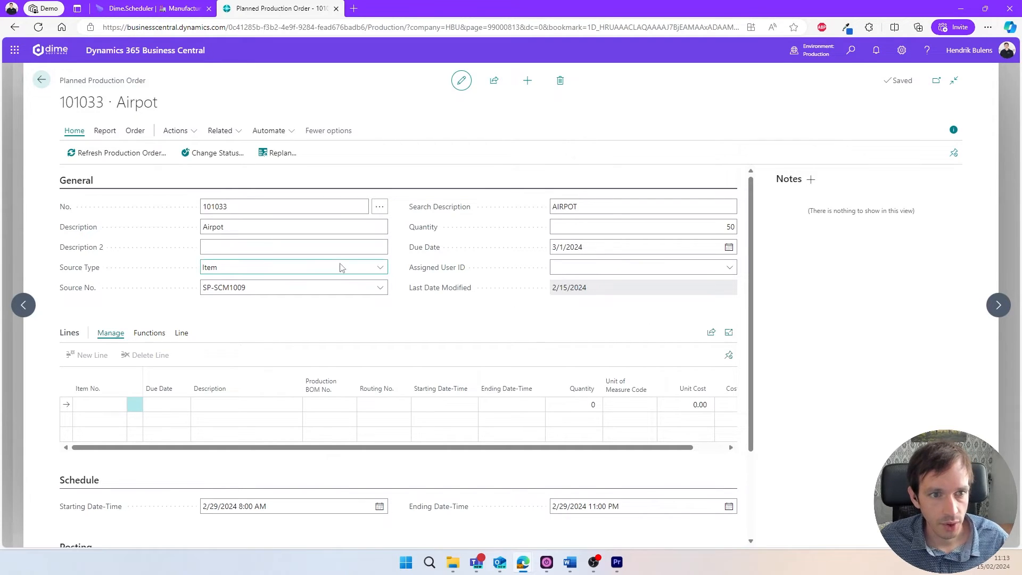
Step: Refresh the production order with backward scheduling, calculating lines, routings and component need
click(110, 154)
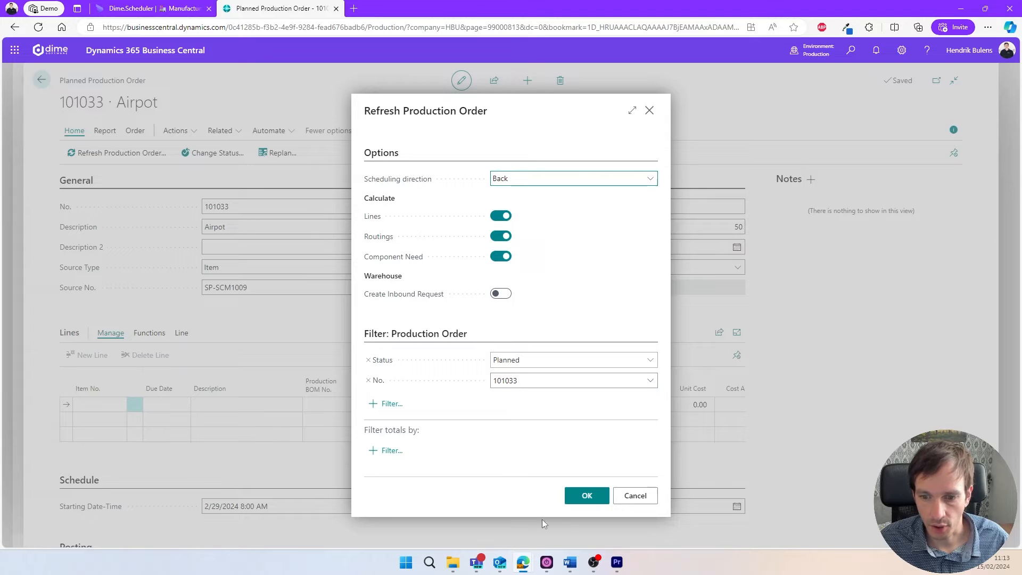
click(593, 500)
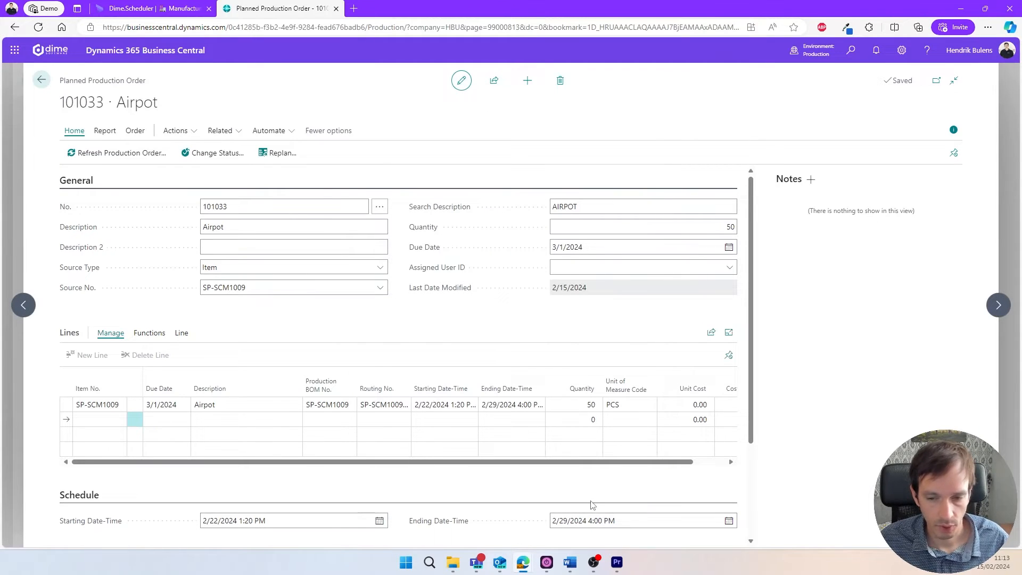
Step: Review the routing operations of the Airpot line in the production order
click(252, 409)
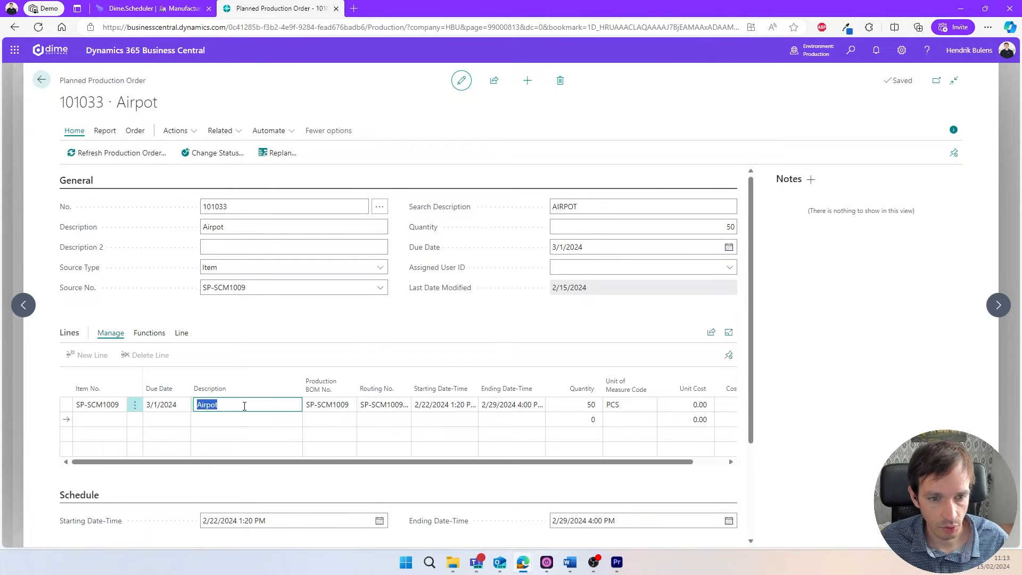
click(183, 335)
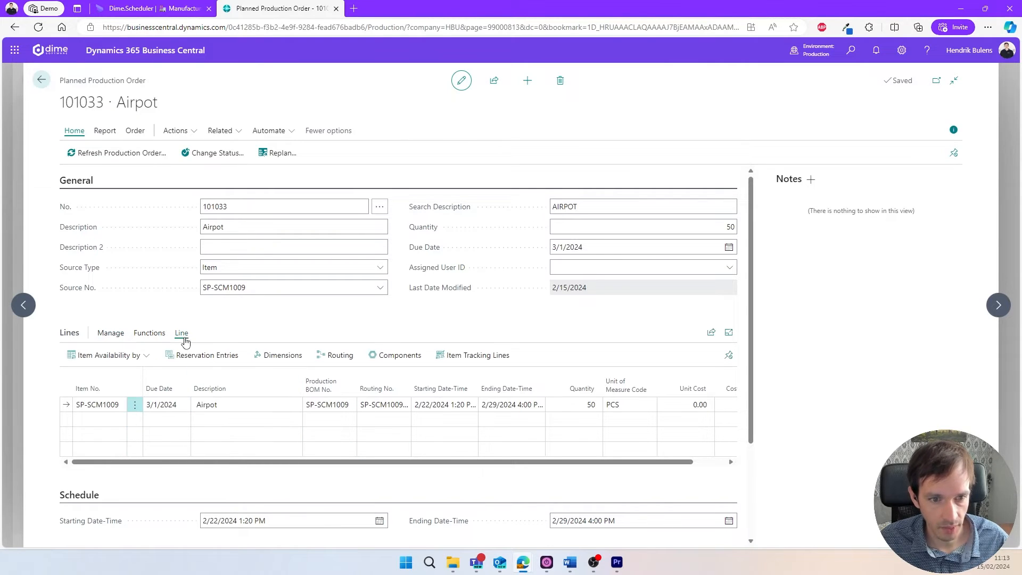
click(333, 355)
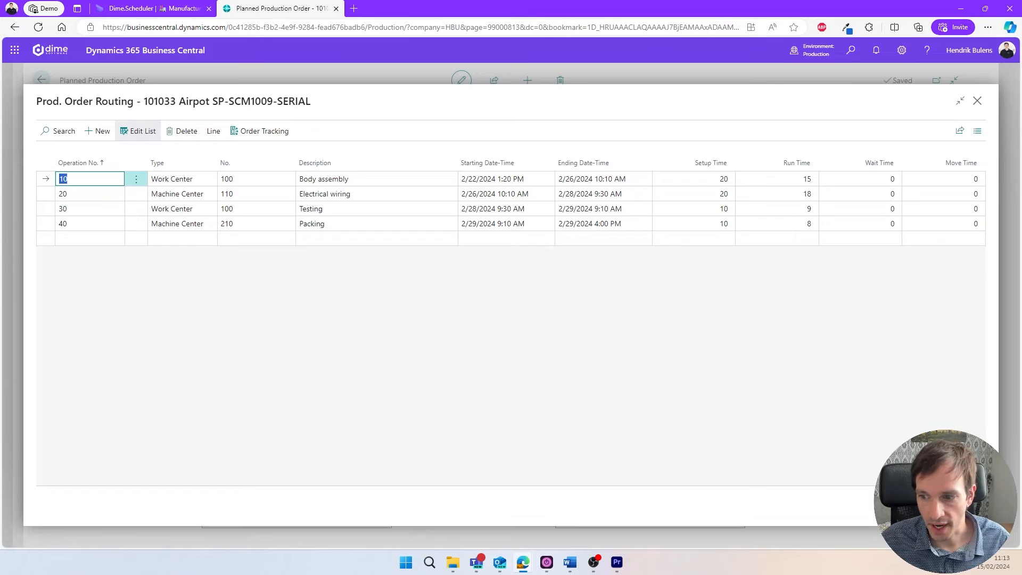
key(Escape)
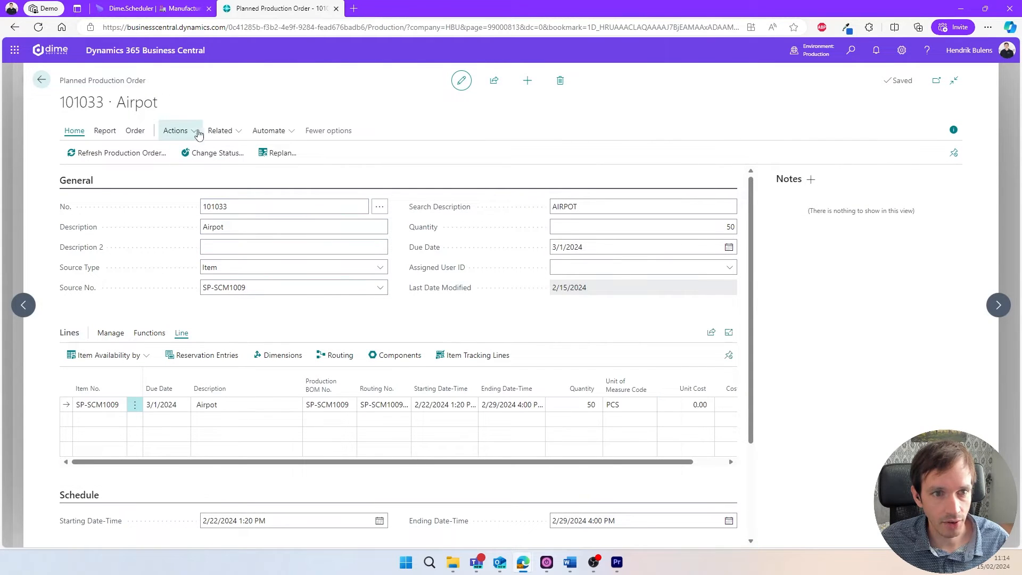
Step: Send the planned production order to Dime.Scheduler
click(172, 131)
mouse_move(238, 164)
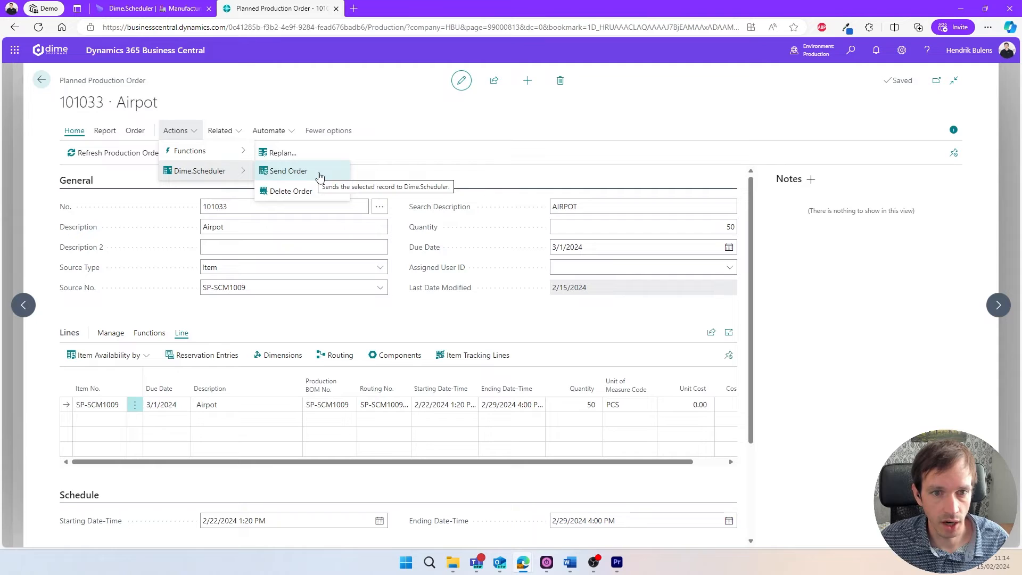
click(320, 176)
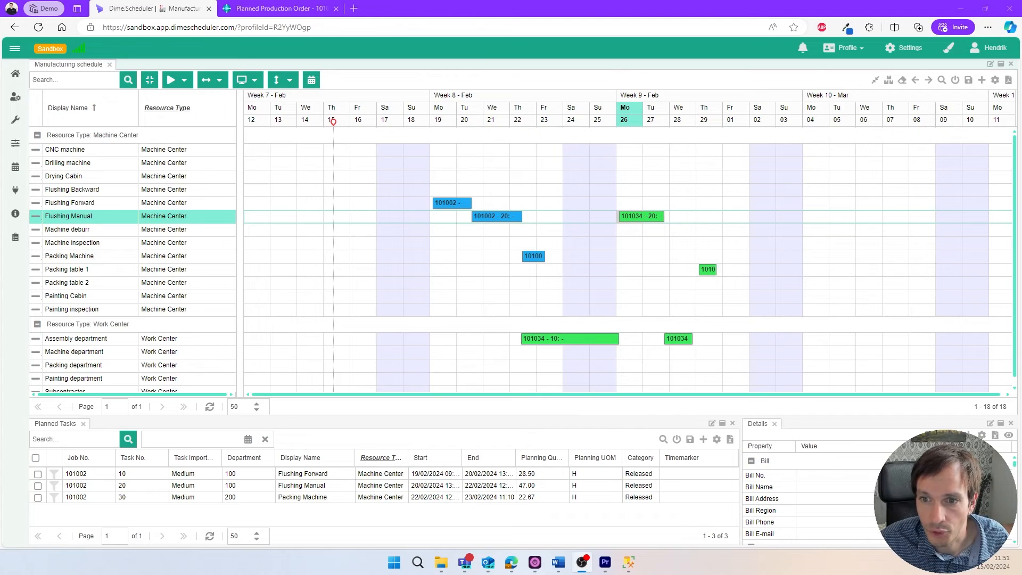
Step: In the Dime.Scheduler schedule, move the 101034 task on Flushing Manual to Tuesday 27 February
drag(629, 224, 654, 221)
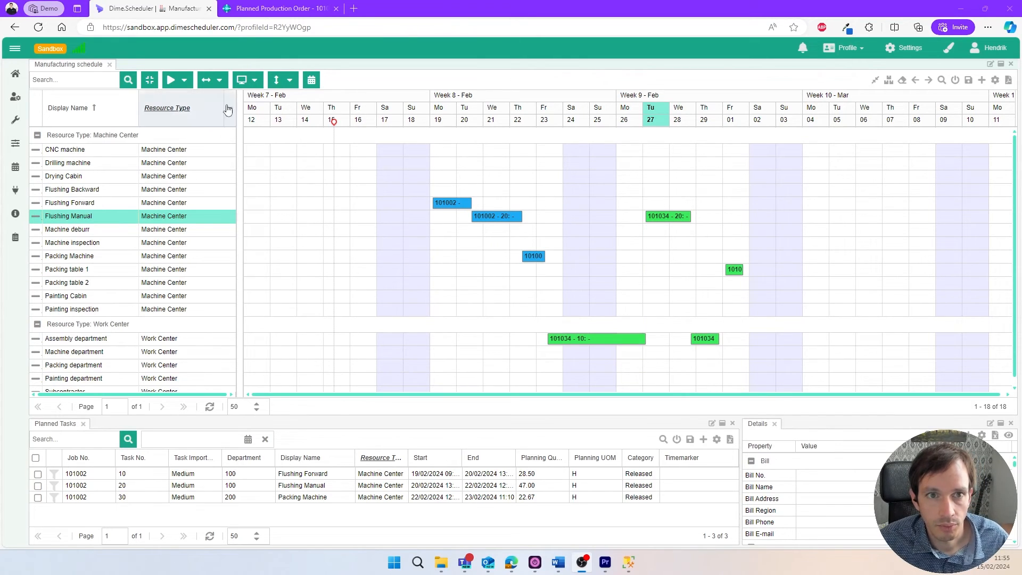
Step: Change production order 101034's status to Released in Business Central and return to the Dime.Scheduler schedule
click(276, 9)
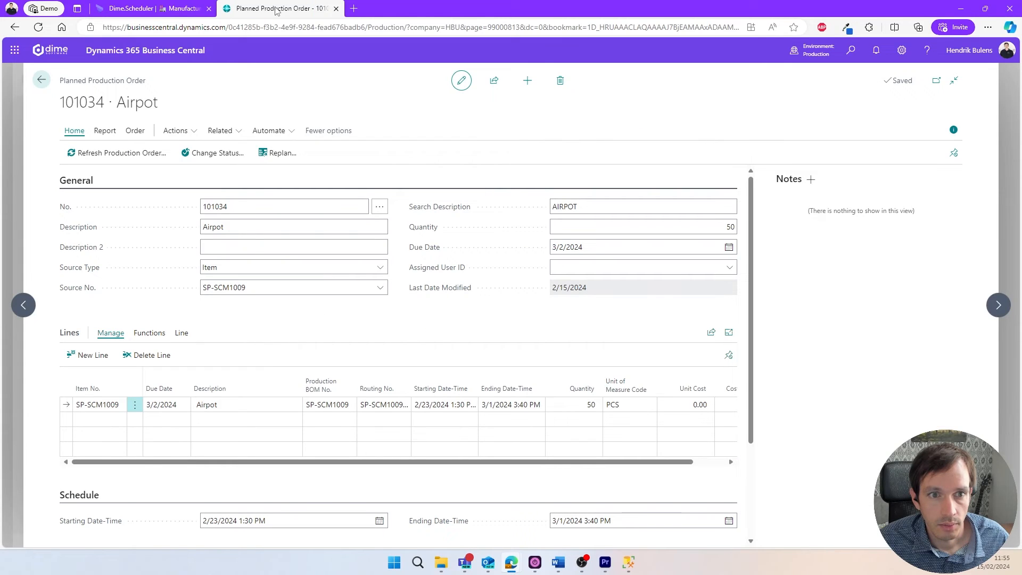
click(197, 154)
click(501, 287)
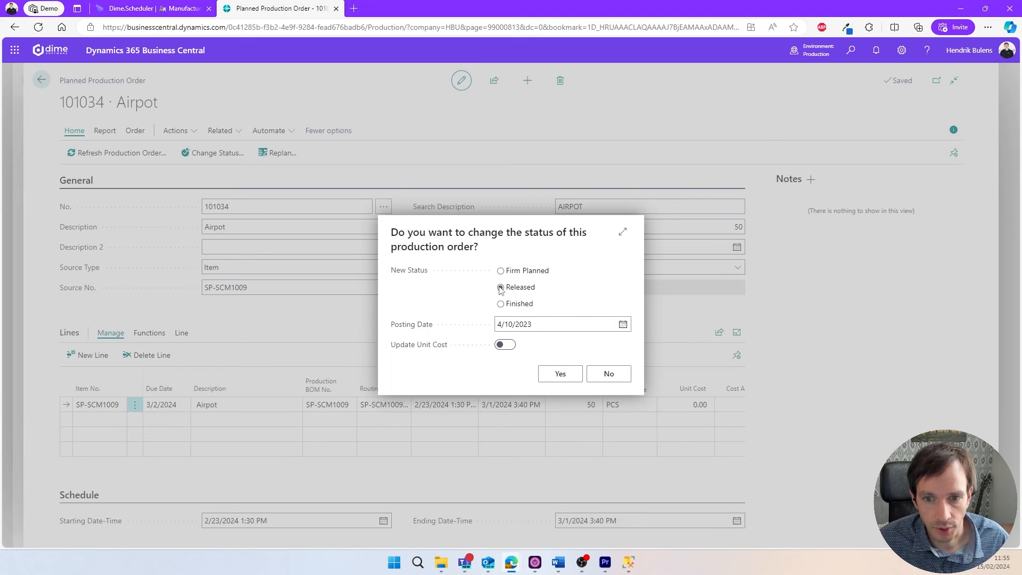
click(559, 376)
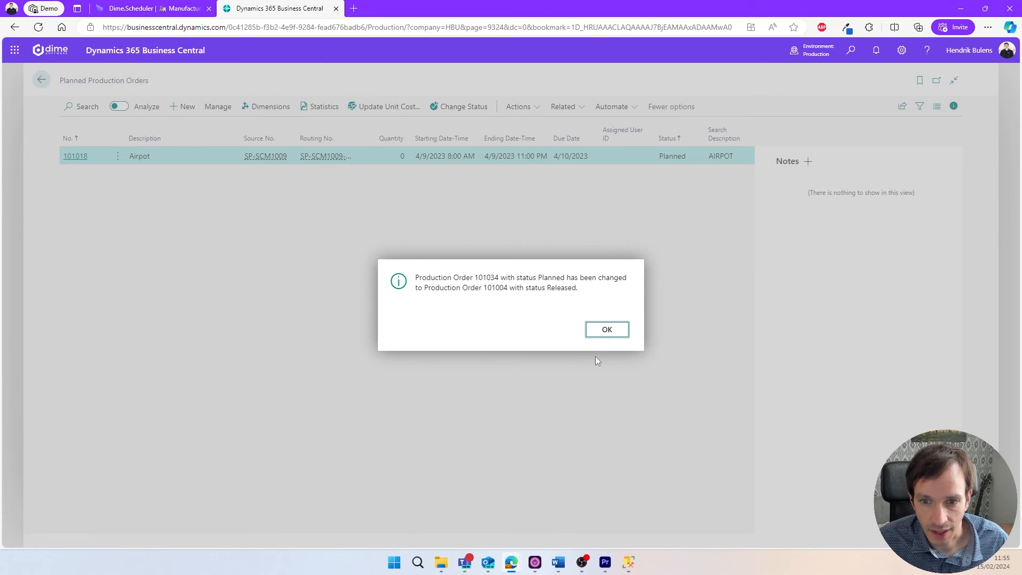
click(605, 331)
key(ctrl+shift+Tab)
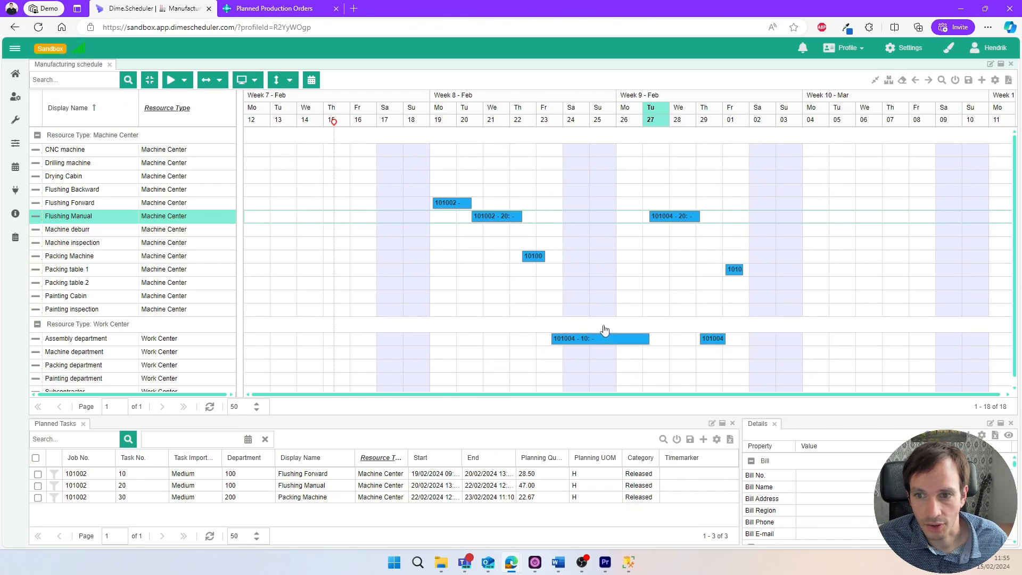